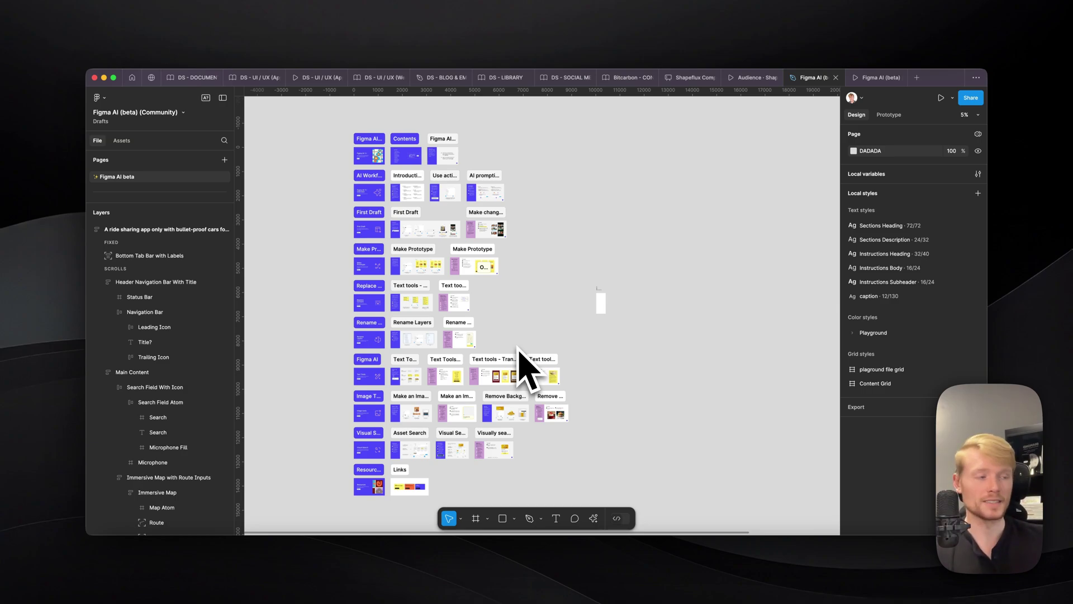
# Start a First Draft from the AI actions and open its component library chooser.
pyautogui.click(594, 518)
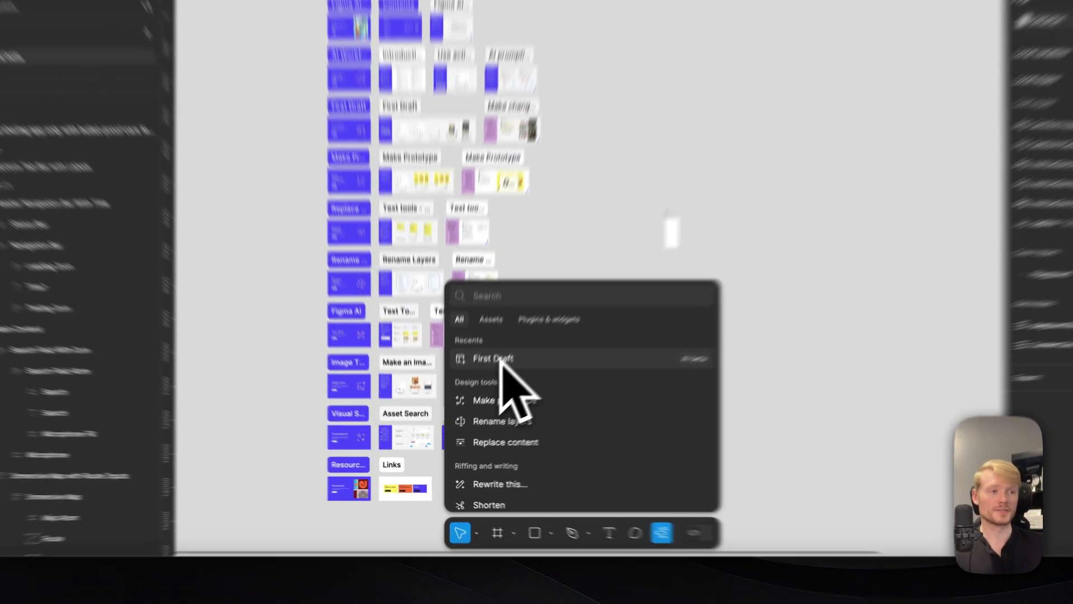
pyautogui.click(479, 394)
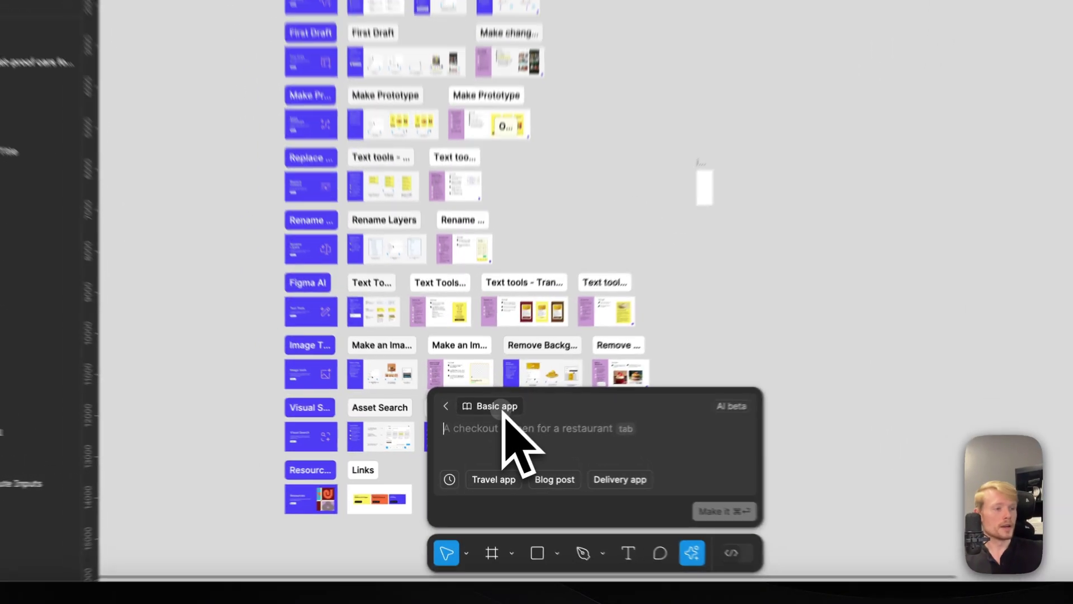
pyautogui.click(481, 433)
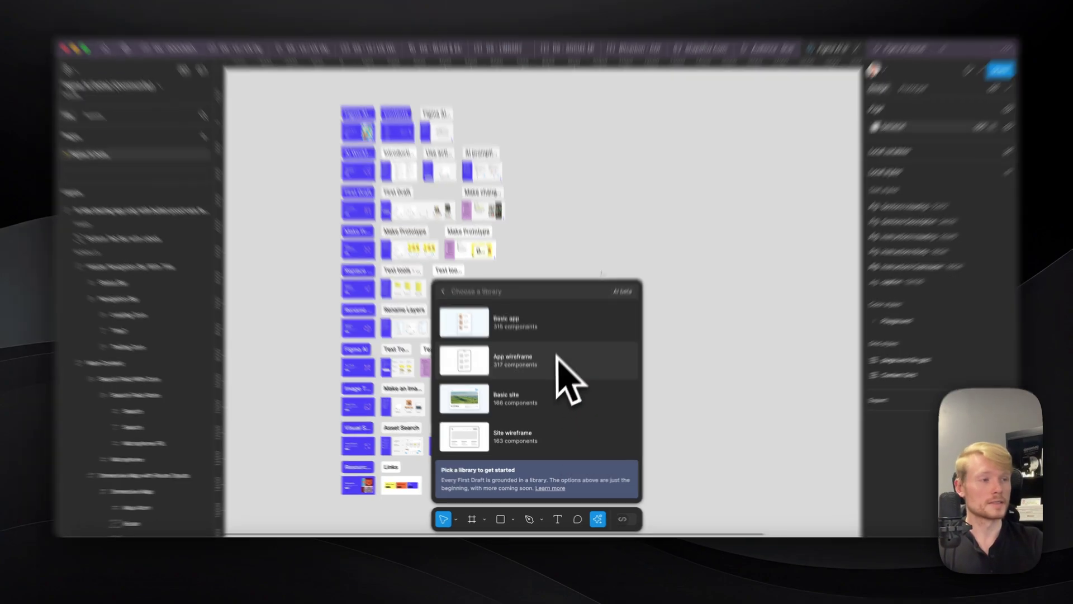
# Choose the Basic app library; early typing of 'Groceries' lands in quick actions search instead.
pyautogui.click(565, 334)
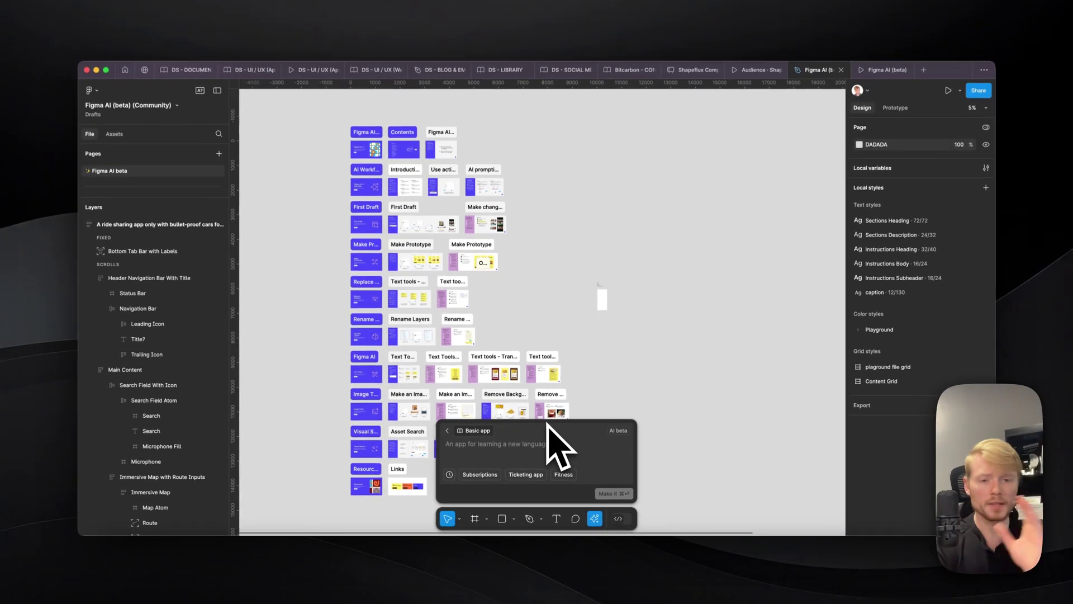
pyautogui.write('a')
pyautogui.press('BackSpace')
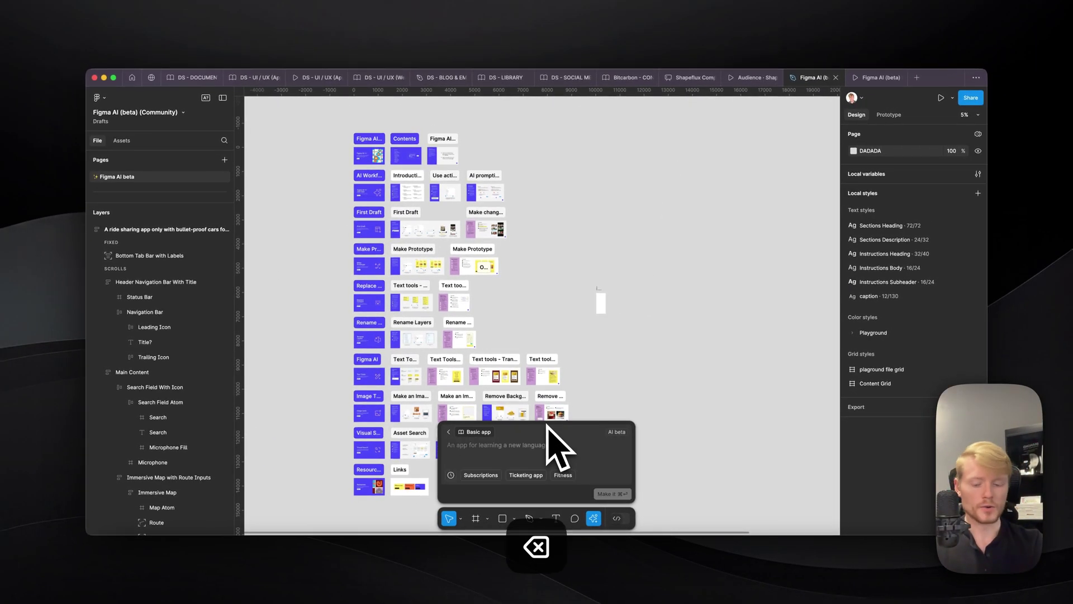
pyautogui.write('a')
pyautogui.press('BackSpace')
pyautogui.press('super+slash')
pyautogui.write('Cr')
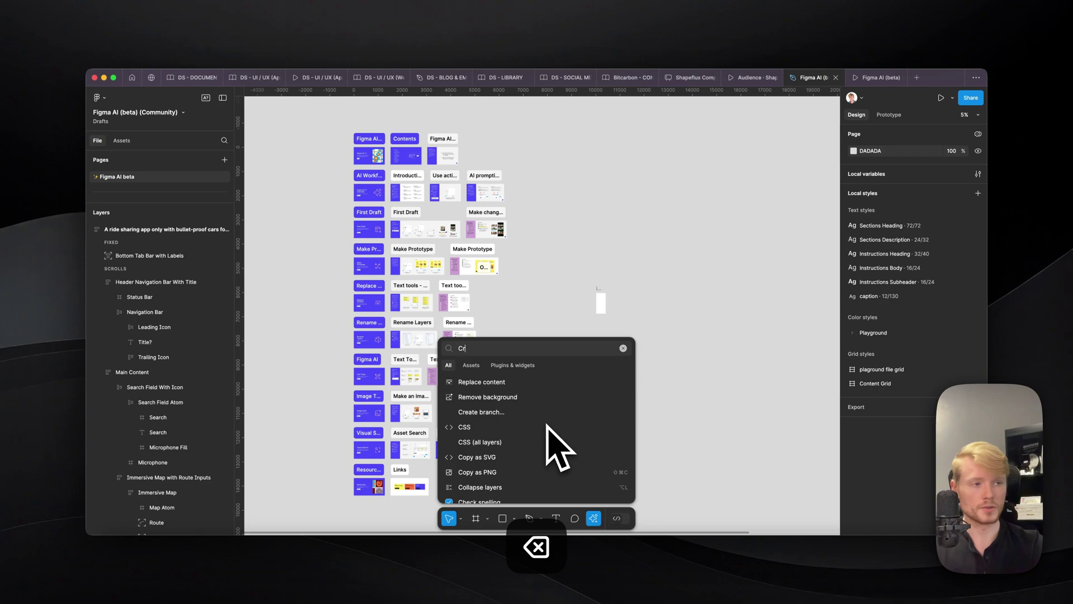
pyautogui.press('BackSpace')
pyautogui.press('BackSpace')
pyautogui.write('Groxce')
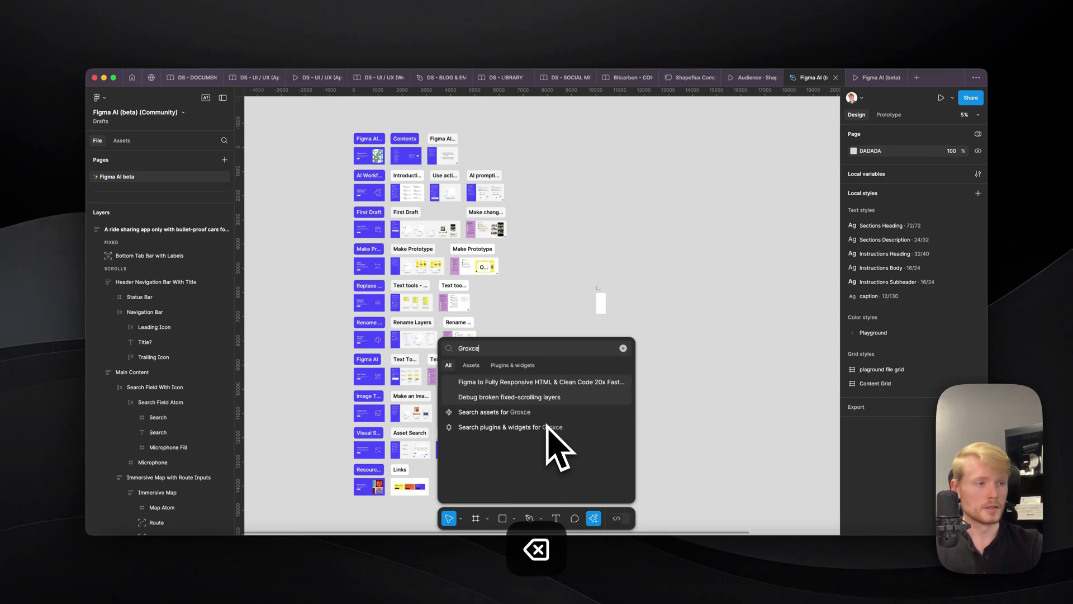
pyautogui.press('BackSpace')
pyautogui.press('BackSpace')
pyautogui.press('BackSpace')
pyautogui.write('ceries')
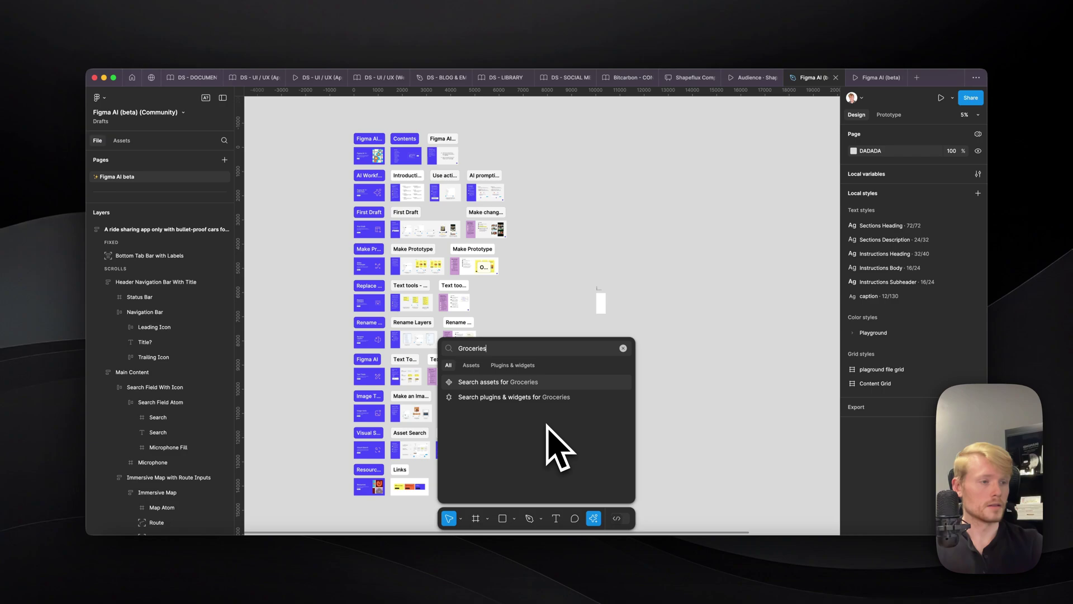
# Reopen the Basic app First Draft and enter 'Groceries delivery app for adults and older people'.
pyautogui.click(593, 518)
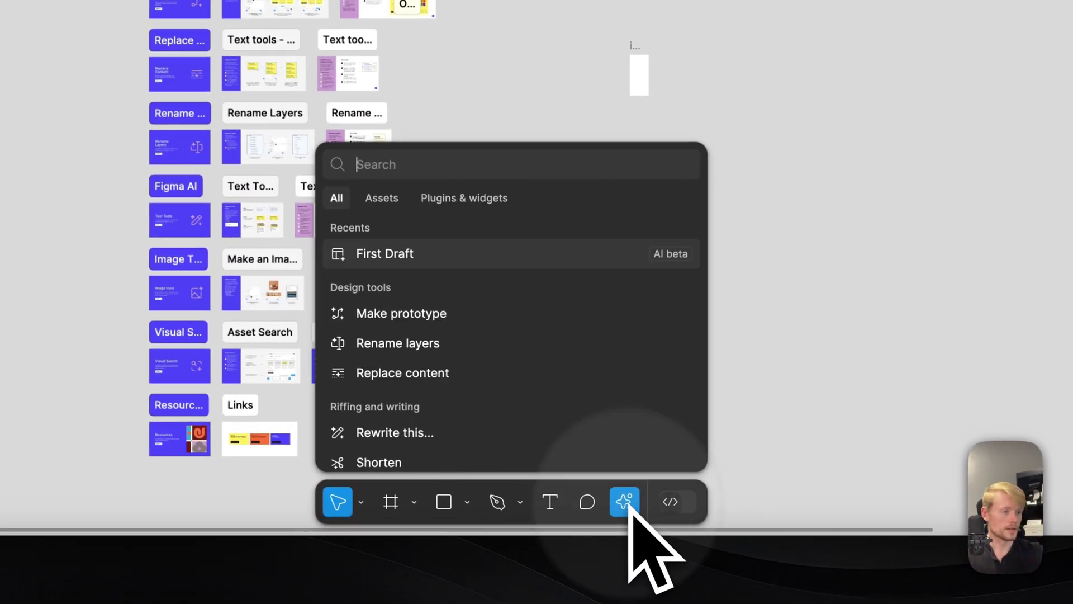
pyautogui.click(553, 315)
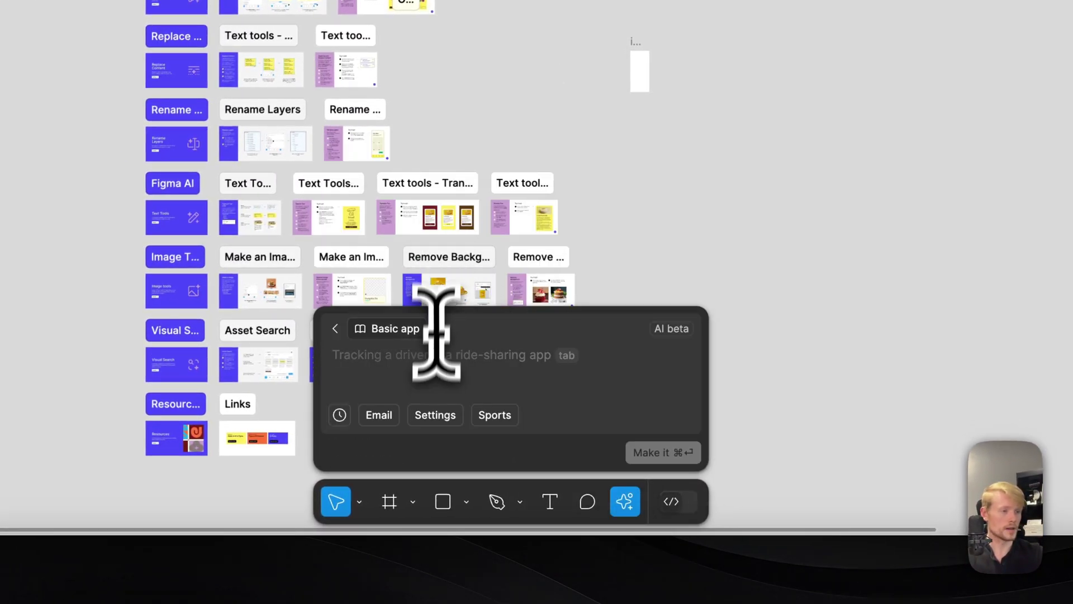
pyautogui.write('Groceries ')
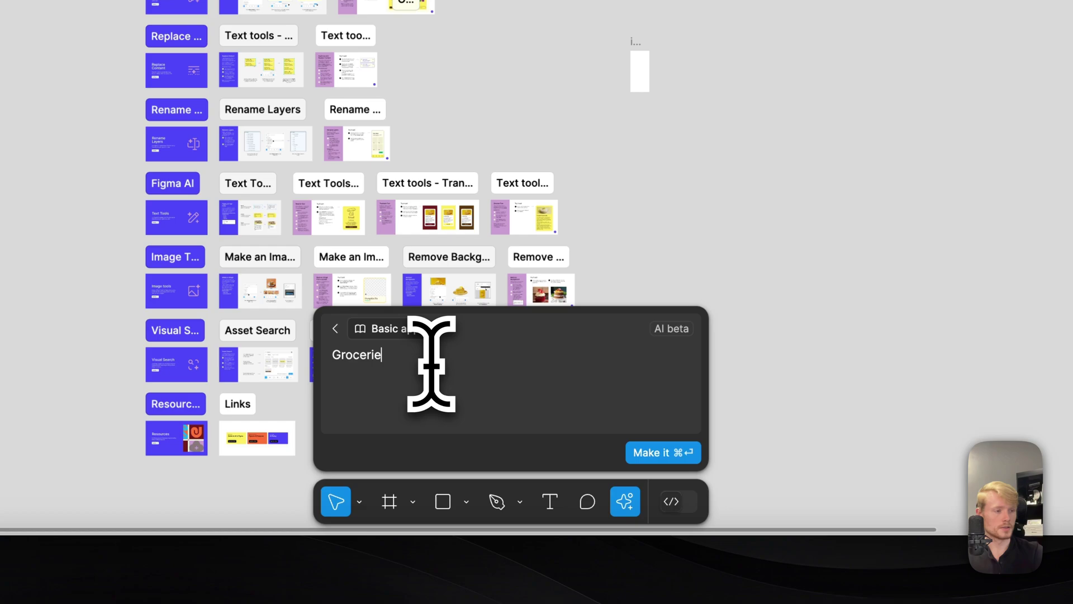
pyautogui.write('deli')
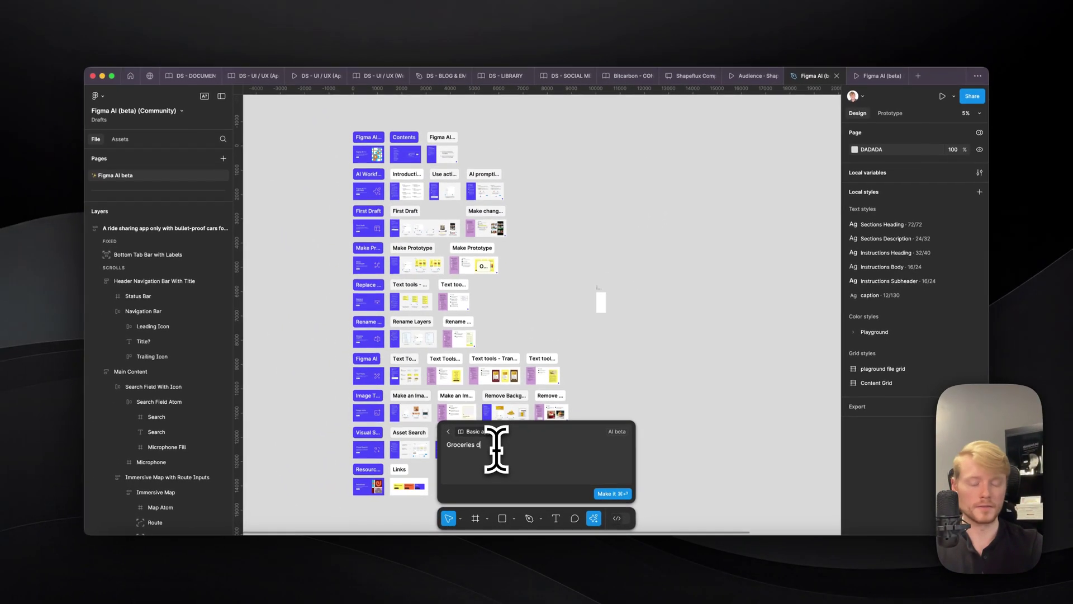
pyautogui.write('ve')
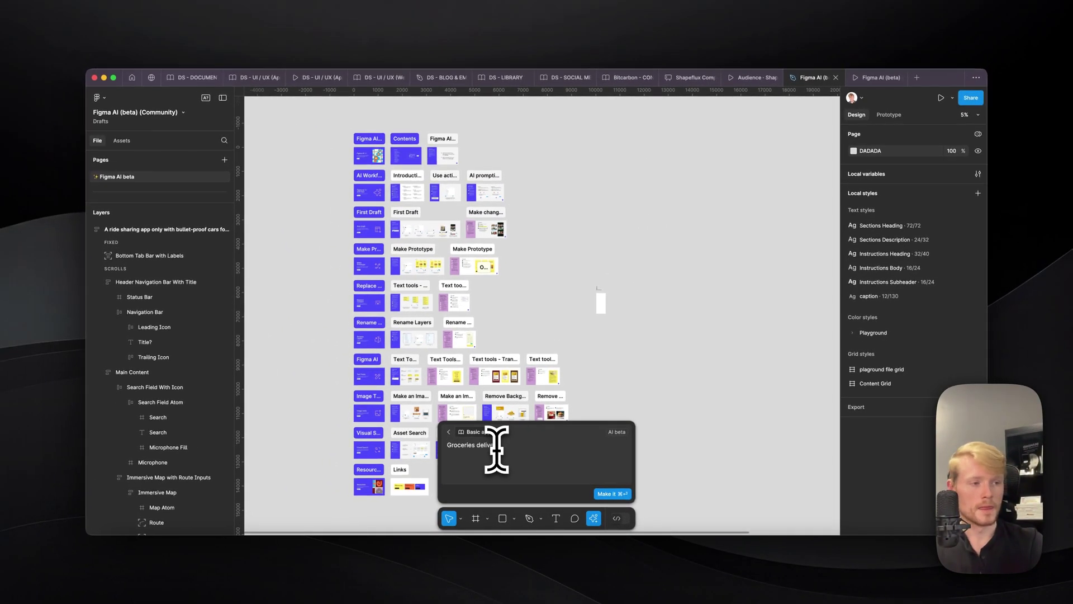
pyautogui.write('ry app for')
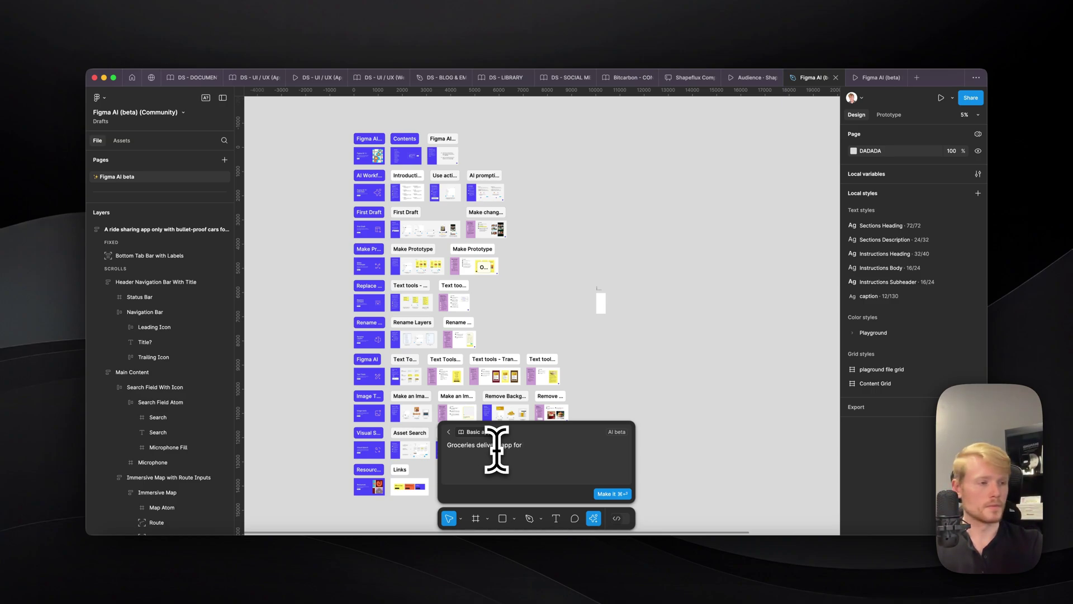
pyautogui.press('BackSpace')
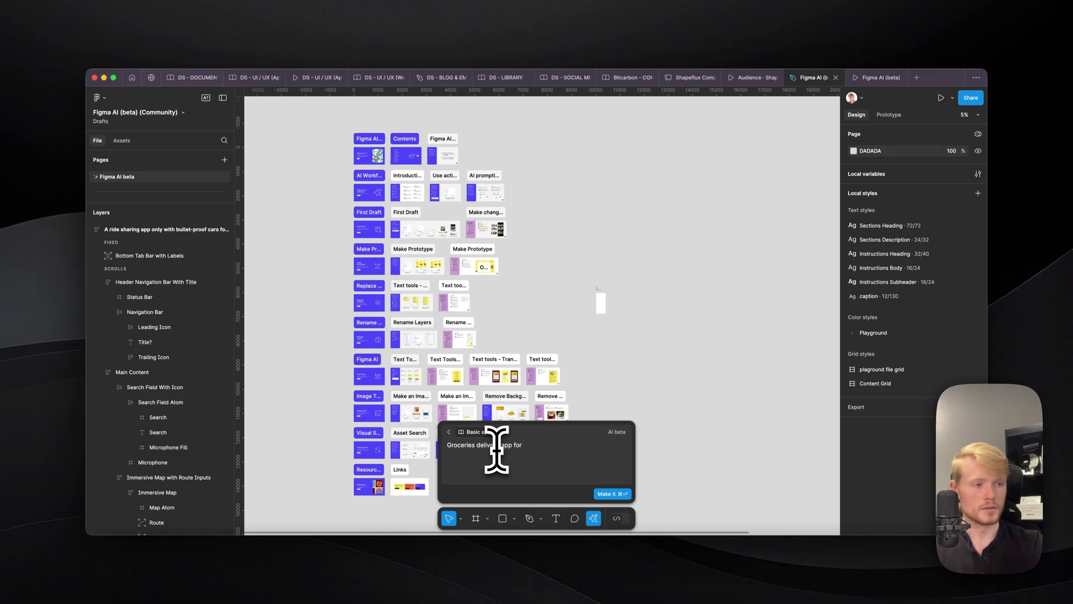
pyautogui.write('adult')
pyautogui.press('BackSpace')
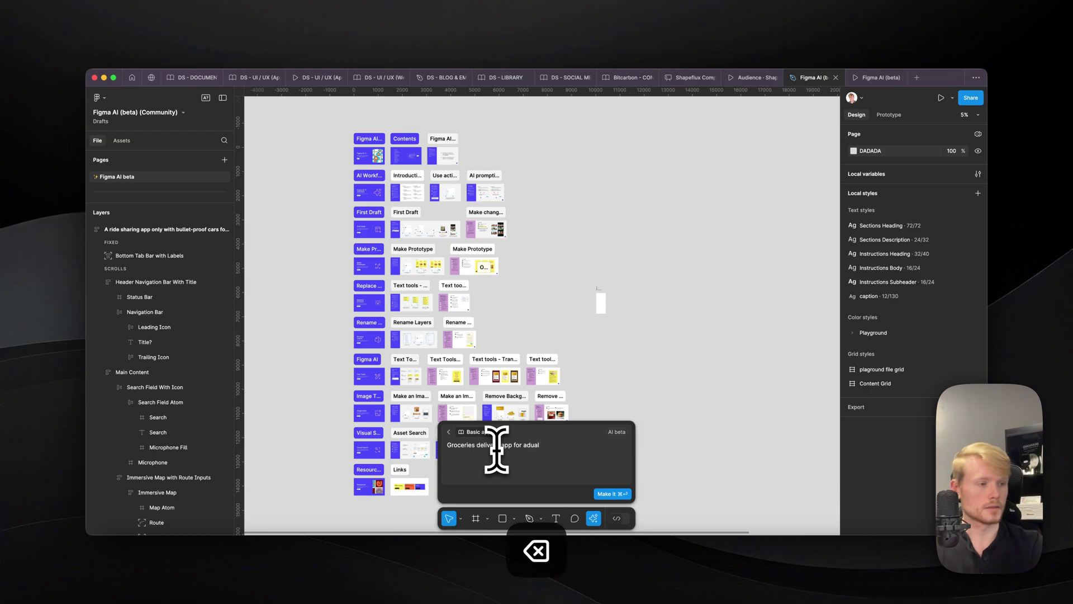
pyautogui.write('ts')
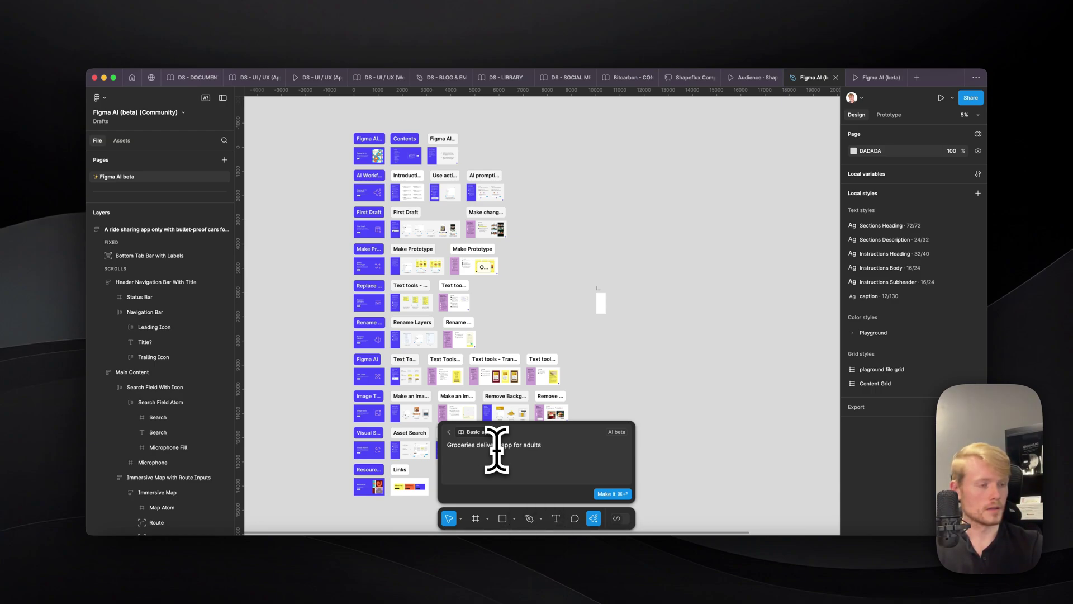
pyautogui.write(' and ')
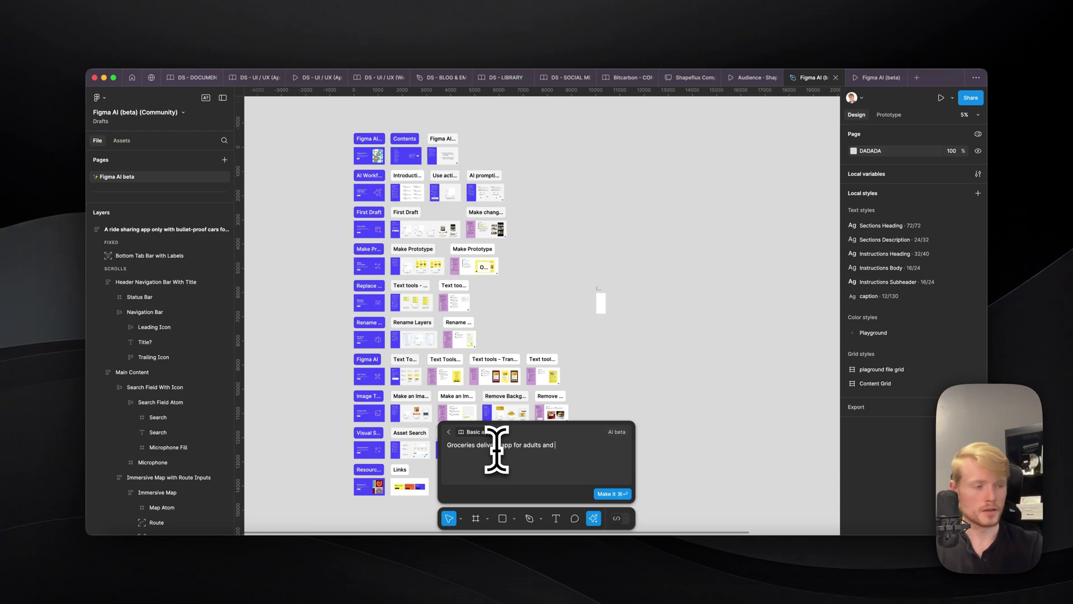
pyautogui.write('older ')
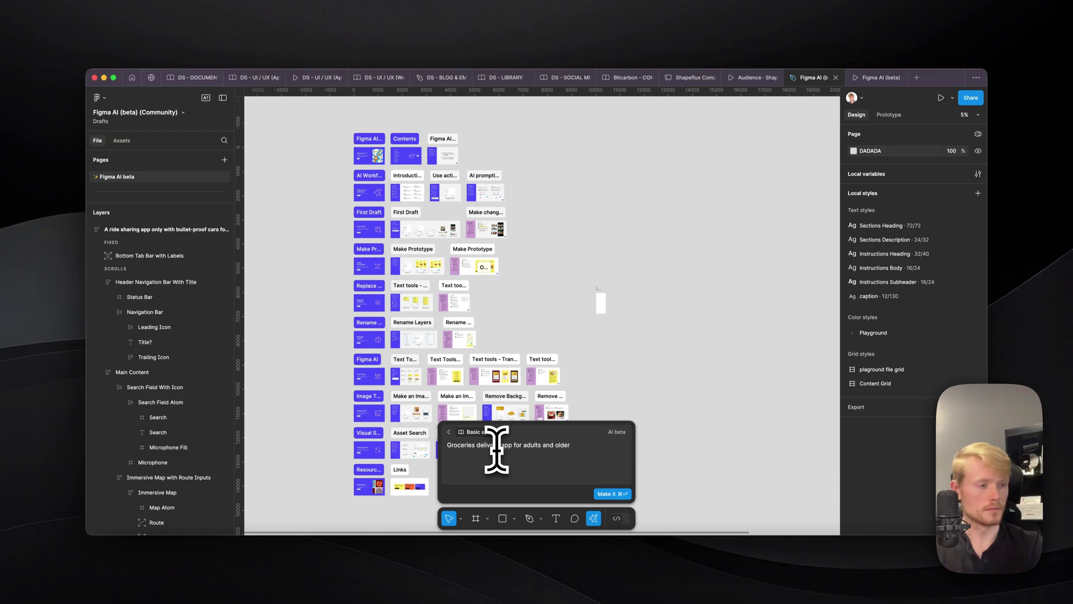
pyautogui.write('people')
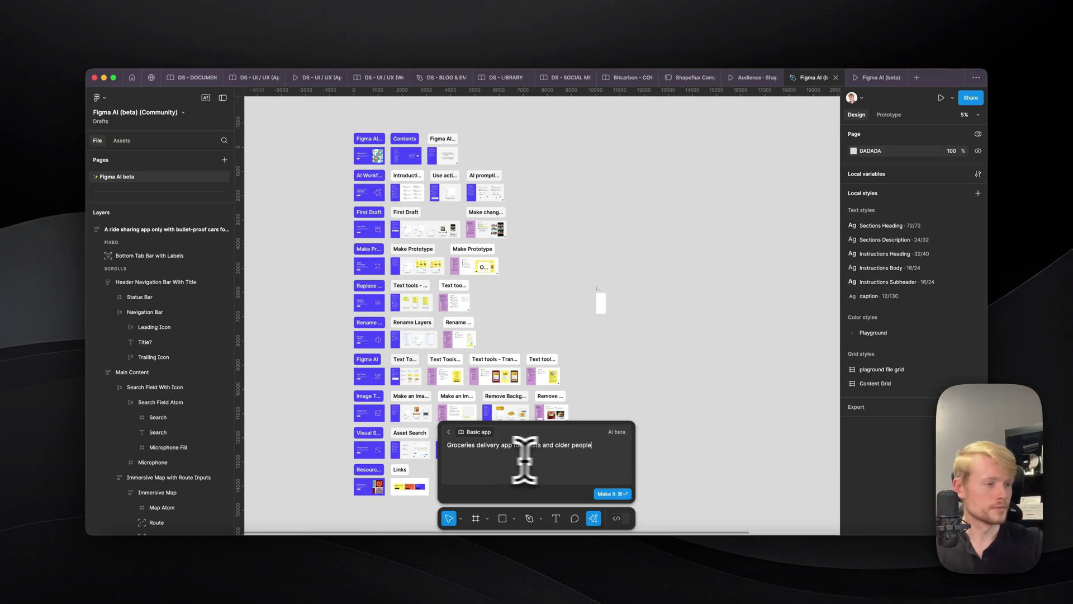
# Generate the grocery delivery design from the prompt with Make it.
pyautogui.click(615, 495)
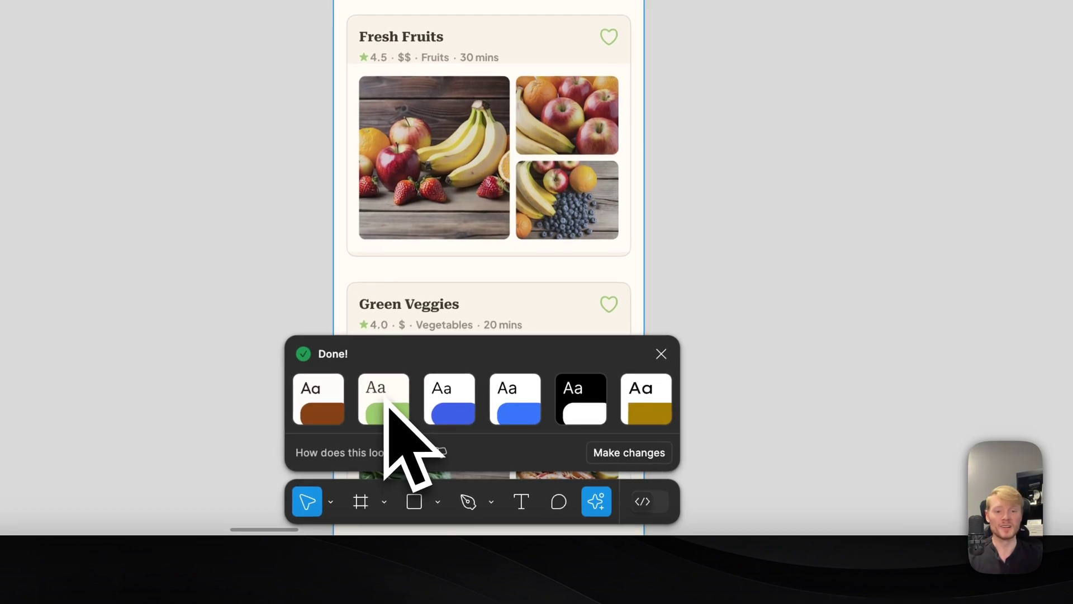
# Preview brown, green, blue, black and light blue themes, settling on the light green one.
pyautogui.click(335, 403)
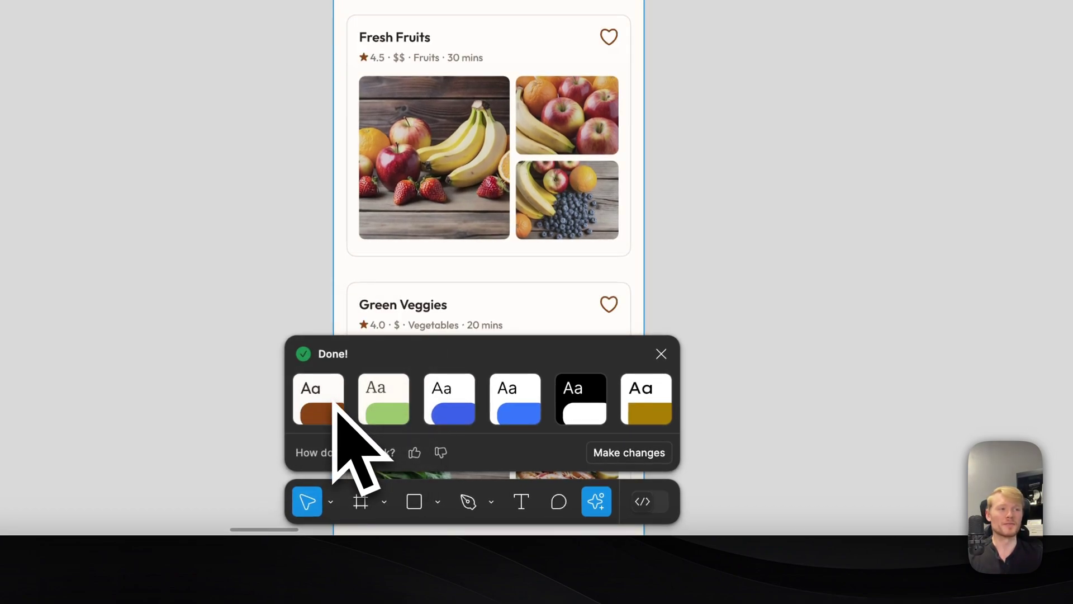
pyautogui.click(373, 405)
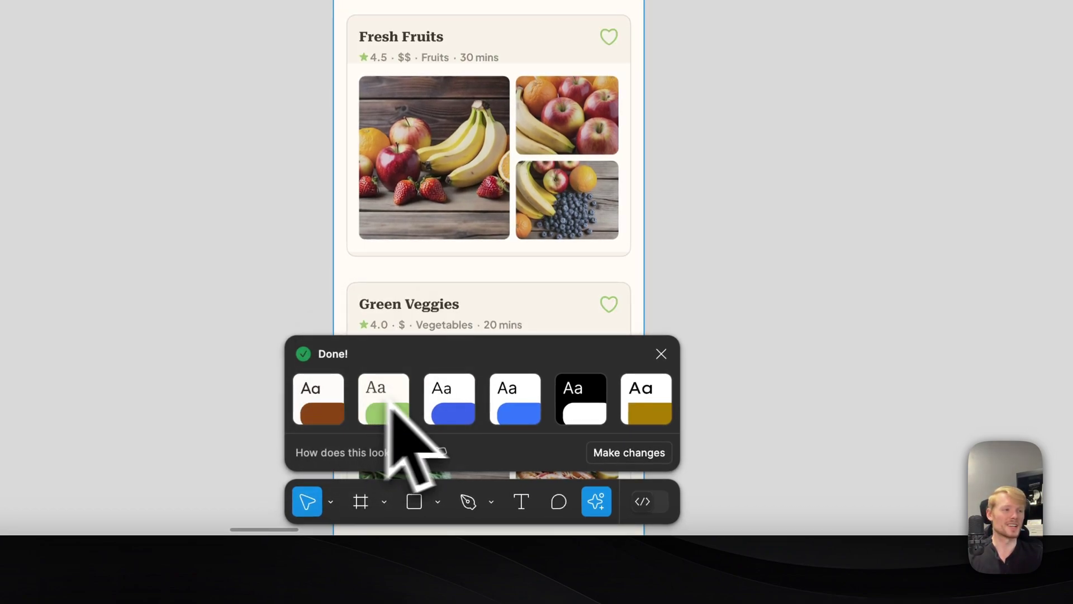
pyautogui.click(469, 407)
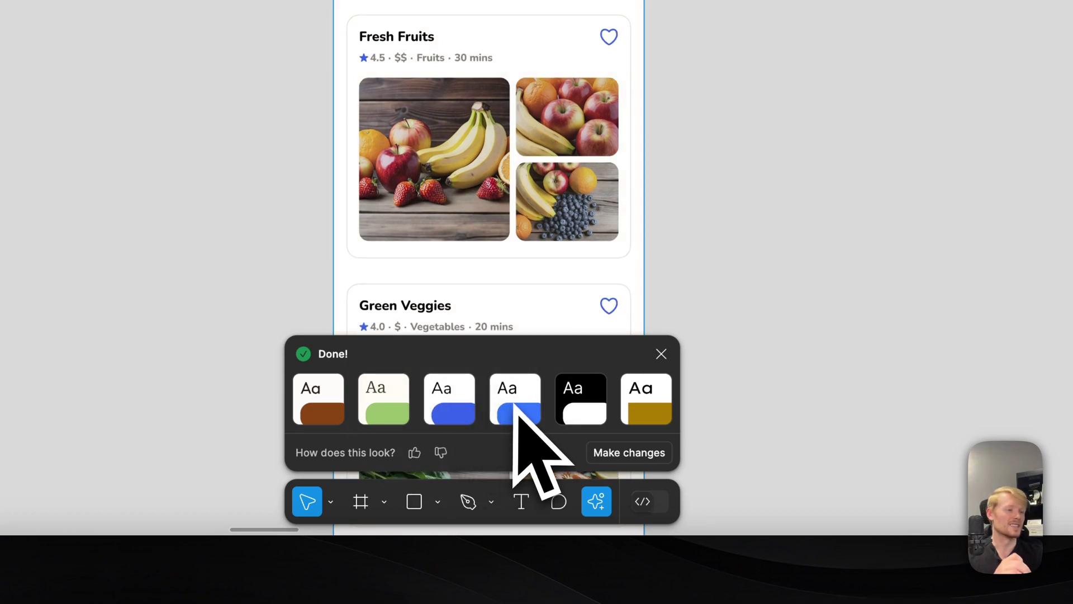
pyautogui.click(401, 404)
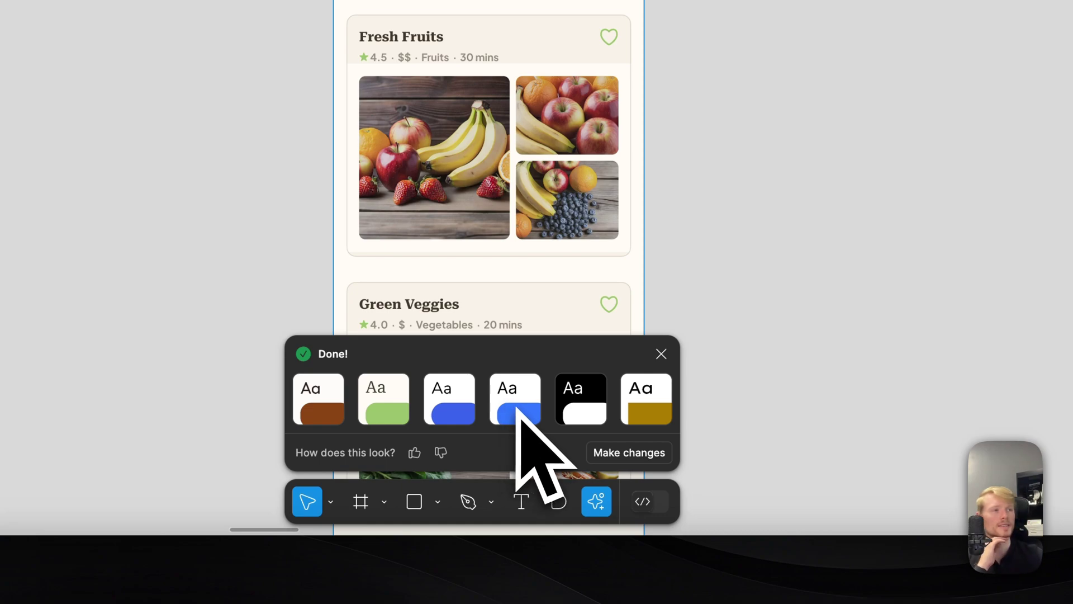
pyautogui.click(566, 408)
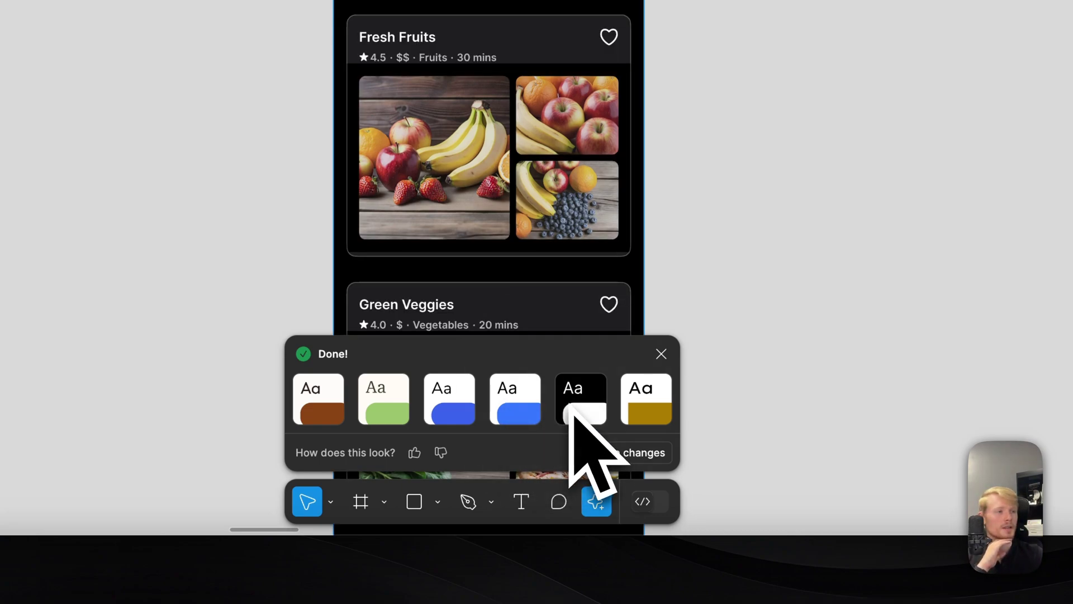
pyautogui.click(530, 409)
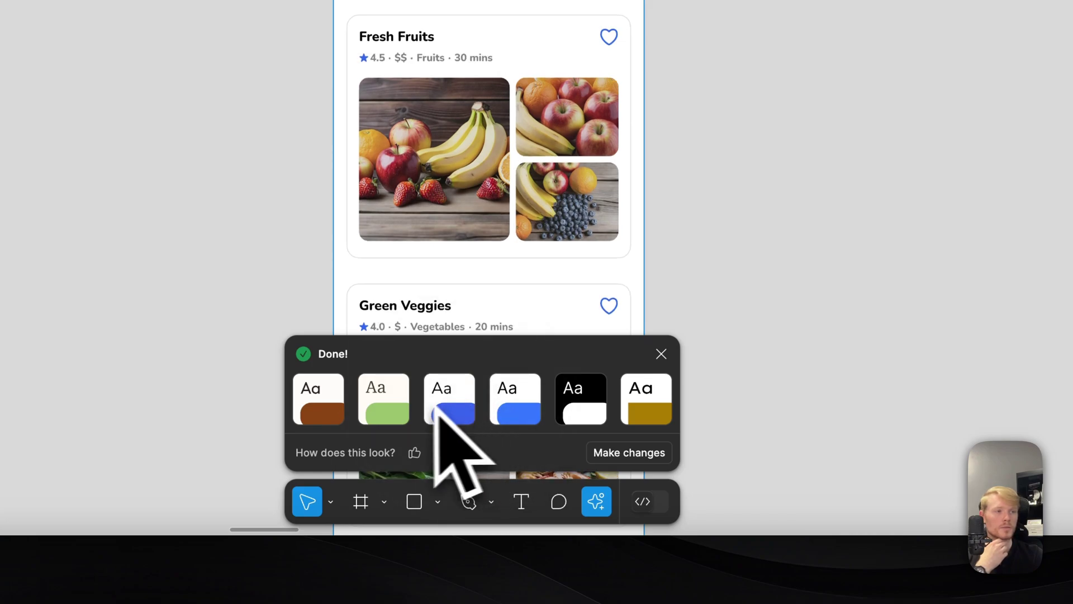
pyautogui.click(399, 406)
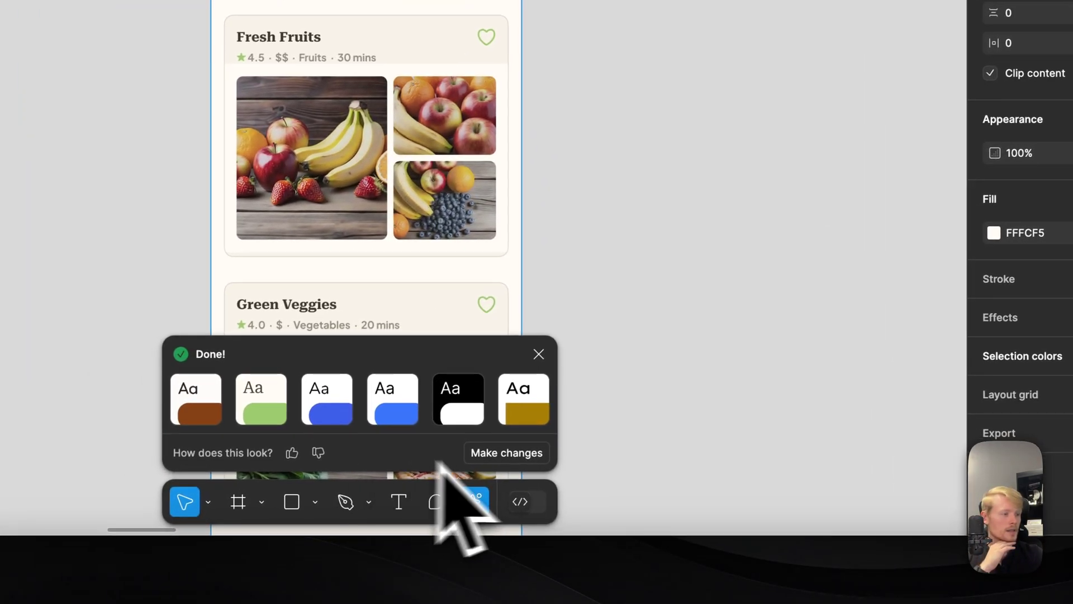
# Switch the grocery design to dark mode through Make changes, then bring up the free-text prompt.
pyautogui.click(515, 454)
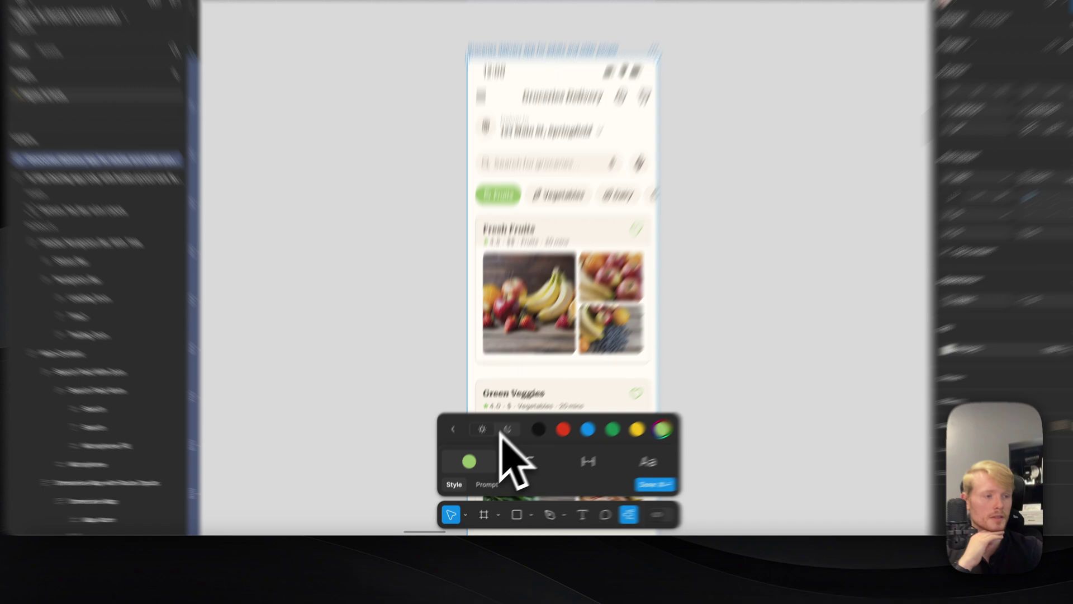
pyautogui.click(507, 429)
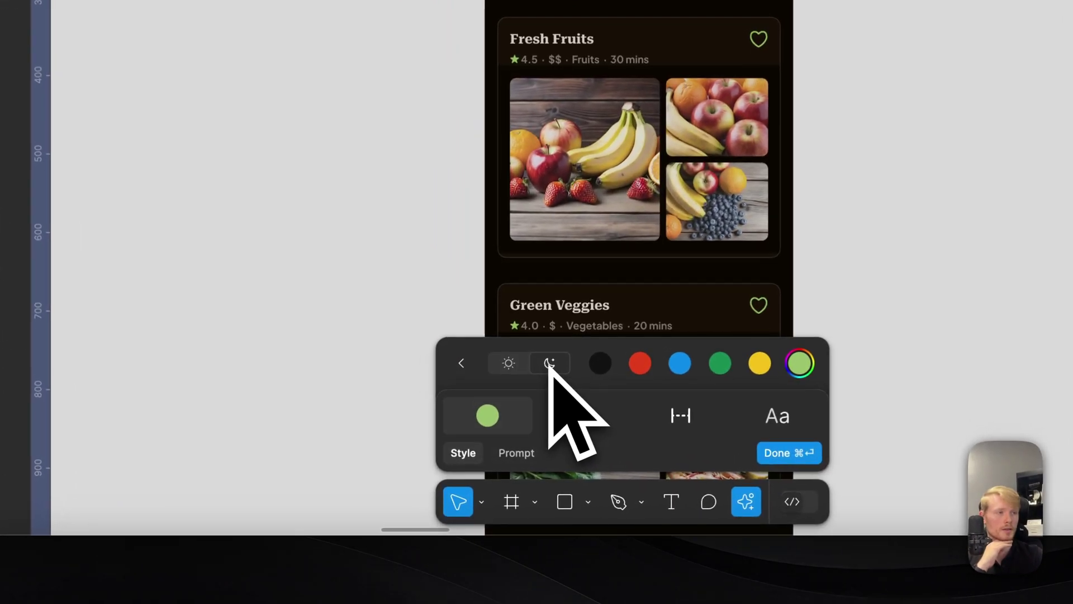
pyautogui.click(518, 363)
pyautogui.click(552, 364)
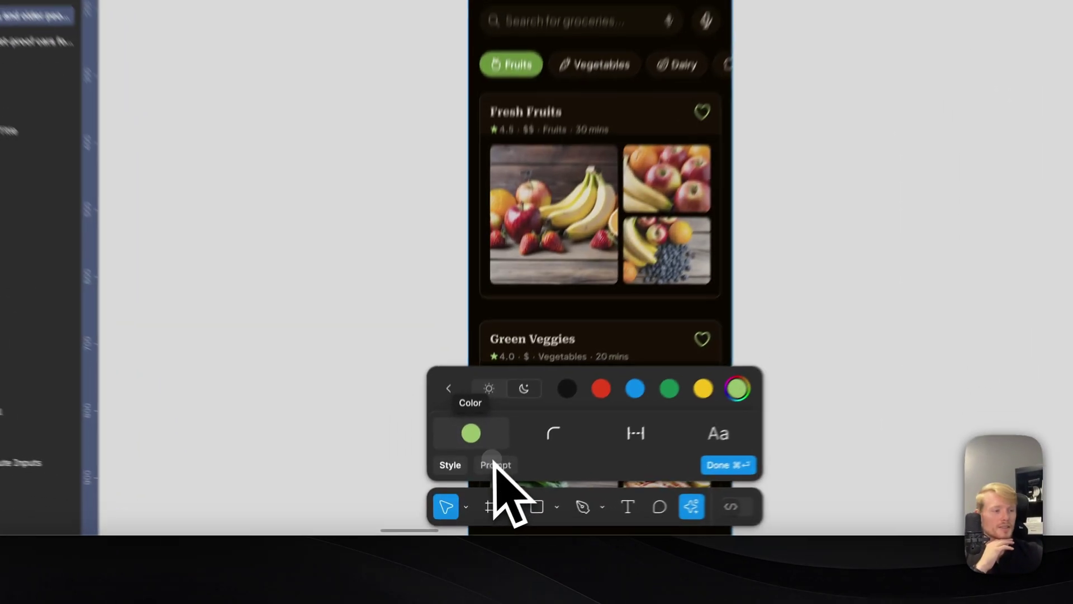
pyautogui.click(478, 494)
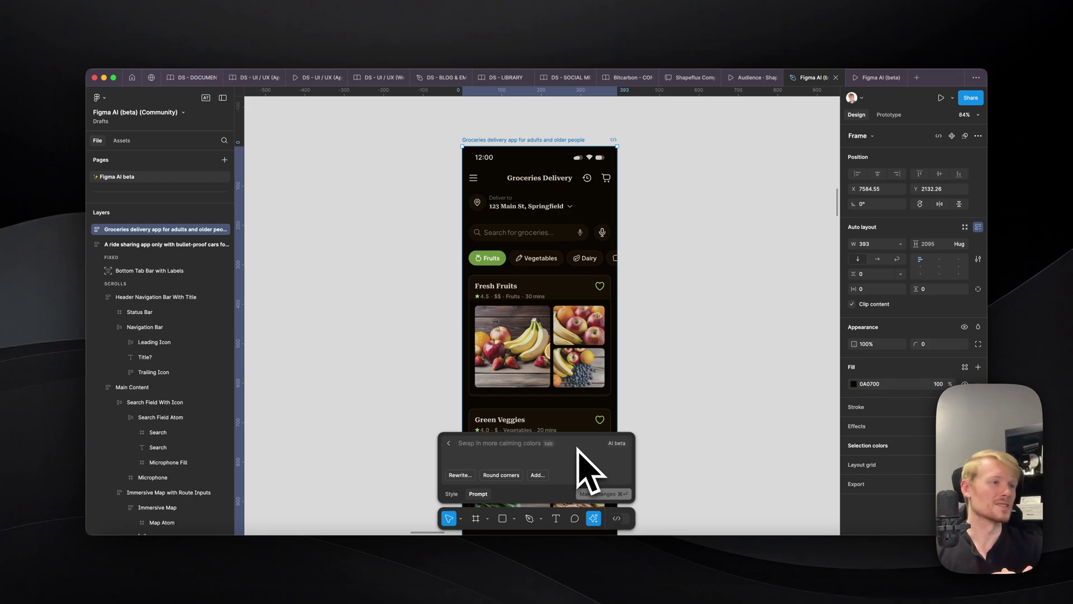
# Ask the AI to 'Use more horizontal carousels, and make text a bit bigger'.
pyautogui.write('U')
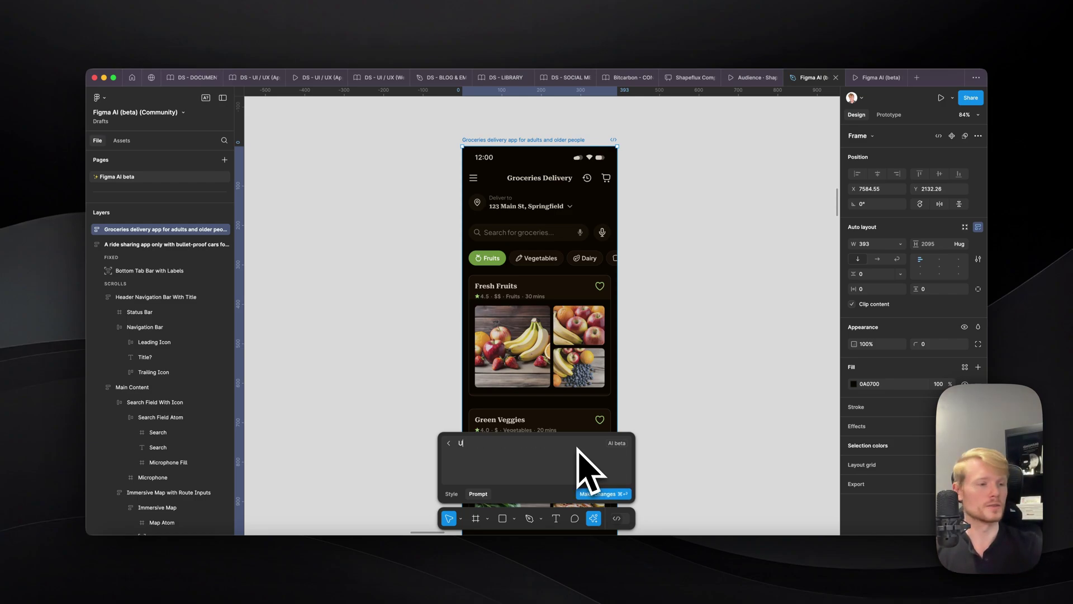
pyautogui.write('se more horiz')
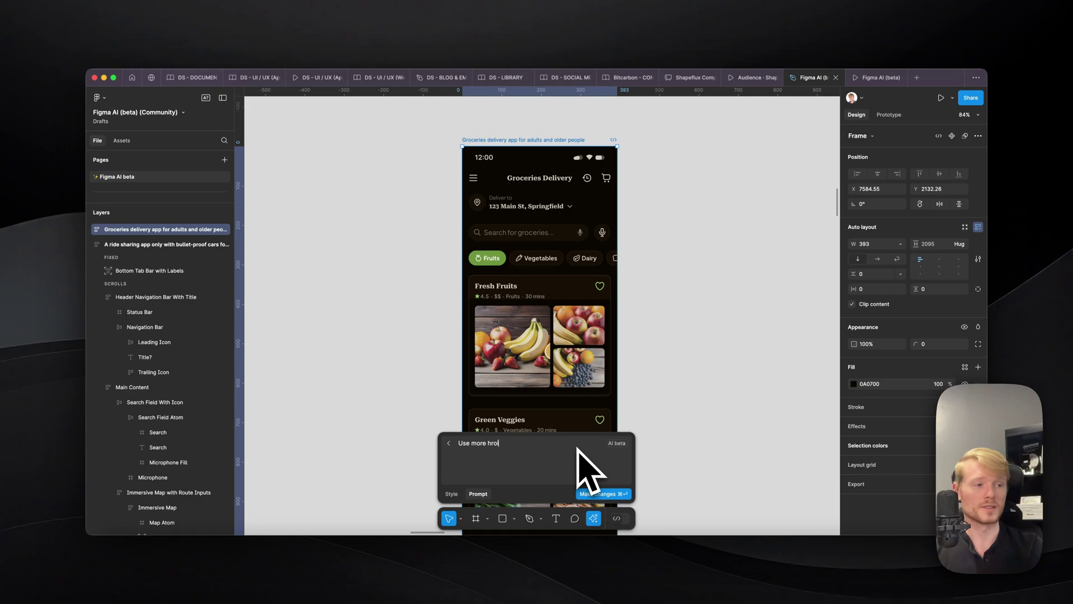
pyautogui.press('BackSpace')
pyautogui.write('izontal')
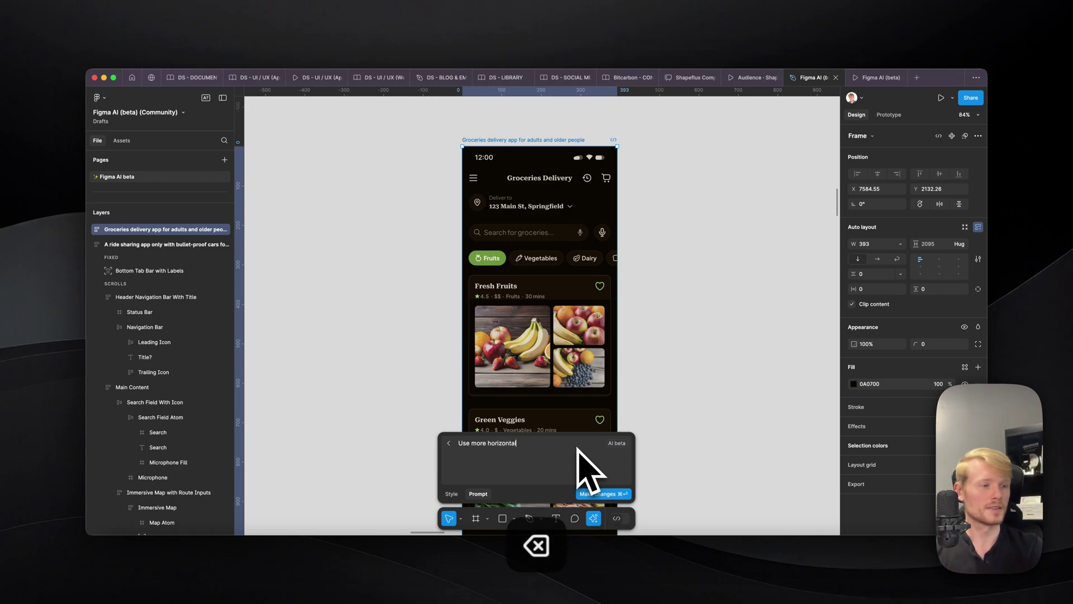
pyautogui.write(' carousels')
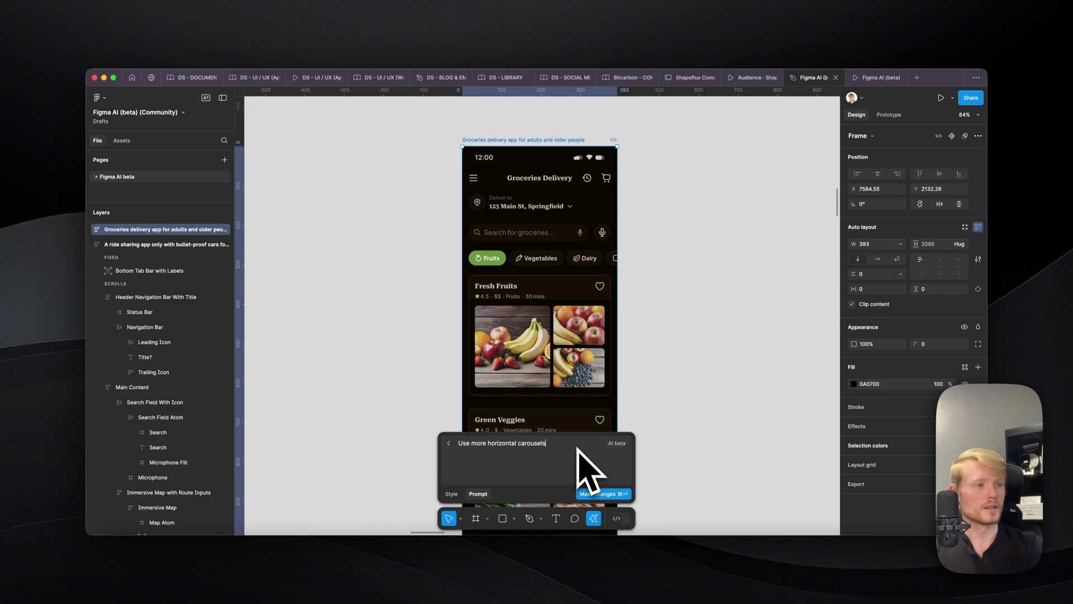
pyautogui.write(', and make')
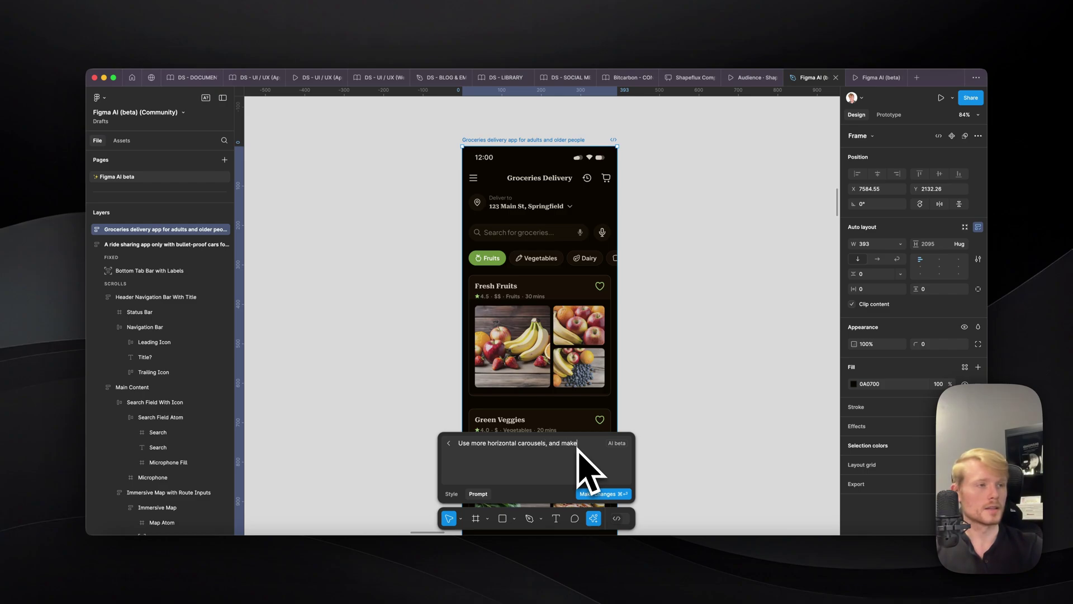
pyautogui.write(' text a bit bigger')
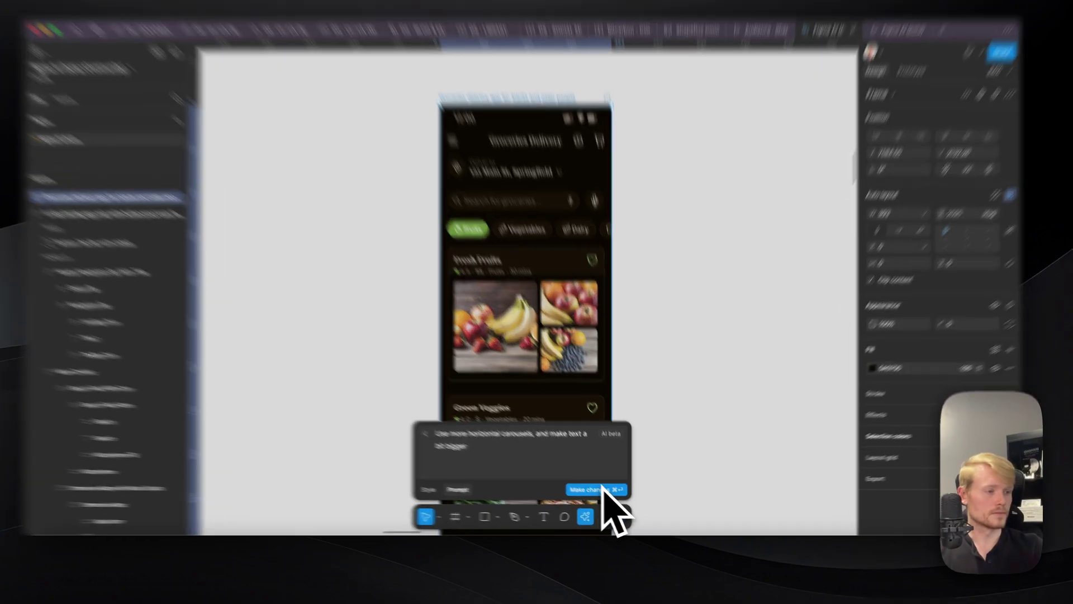
pyautogui.click(603, 494)
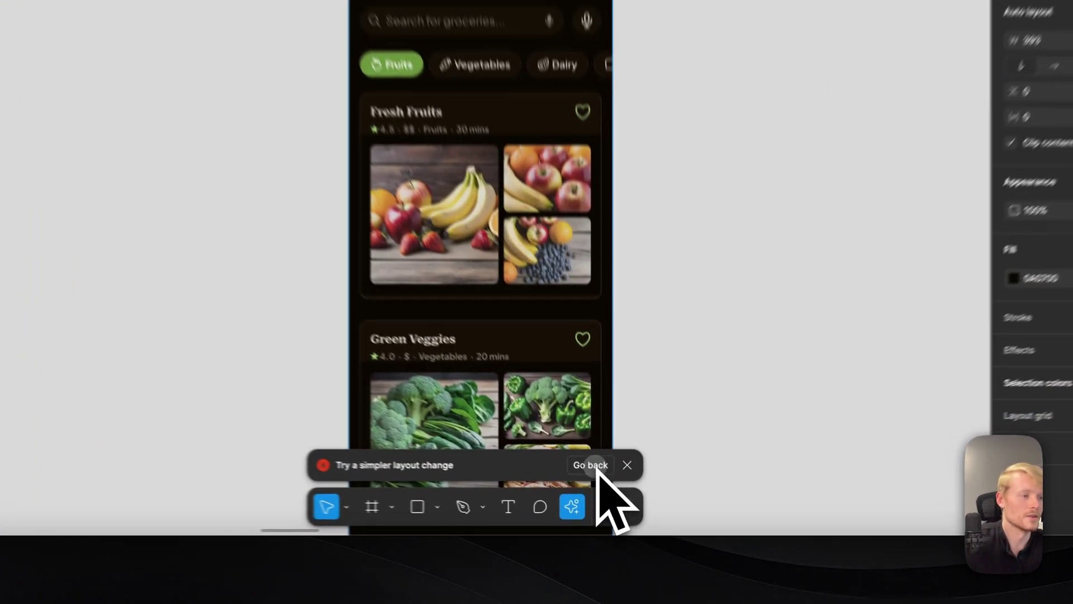
# Replace the prompt with 'Make text a bit bigger' and apply it to the dark design.
pyautogui.click(605, 494)
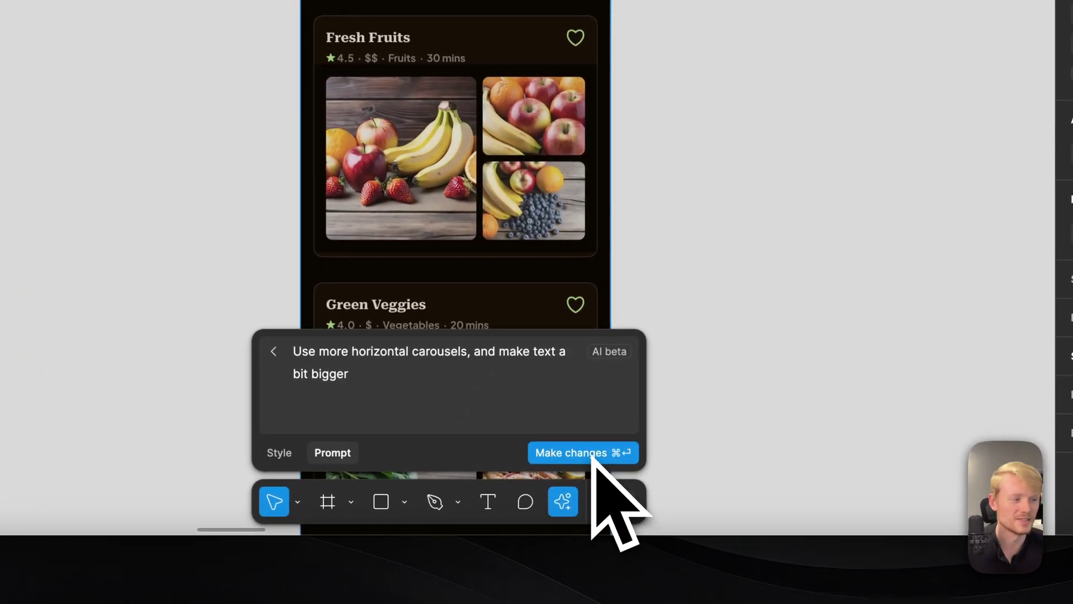
pyautogui.press('super+a')
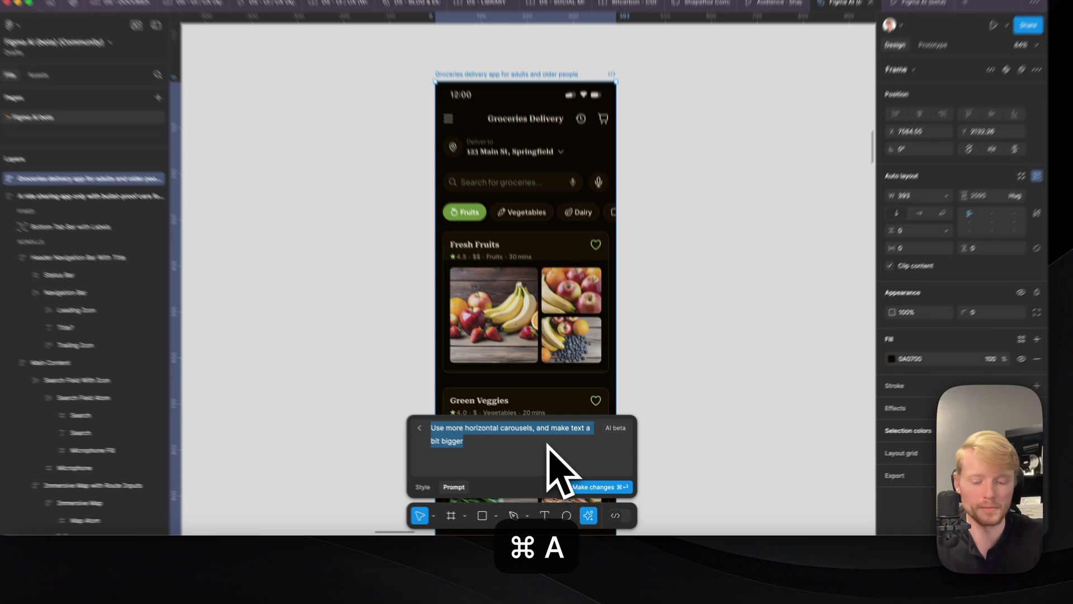
pyautogui.write('Make text a bit bt')
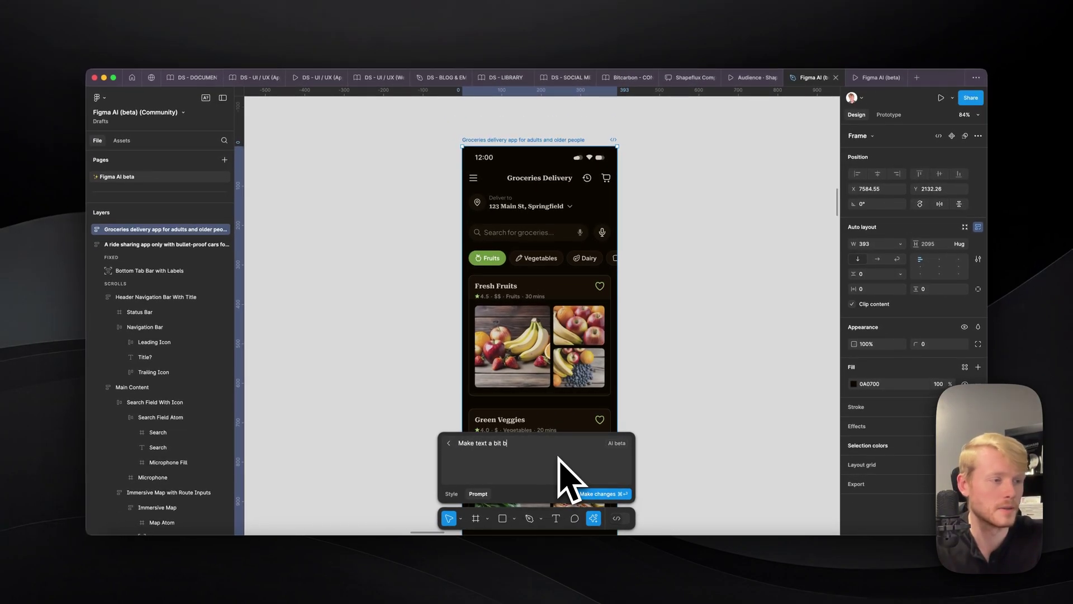
pyautogui.press('BackSpace')
pyautogui.press('BackSpace')
pyautogui.write('igger')
pyautogui.press('Return')
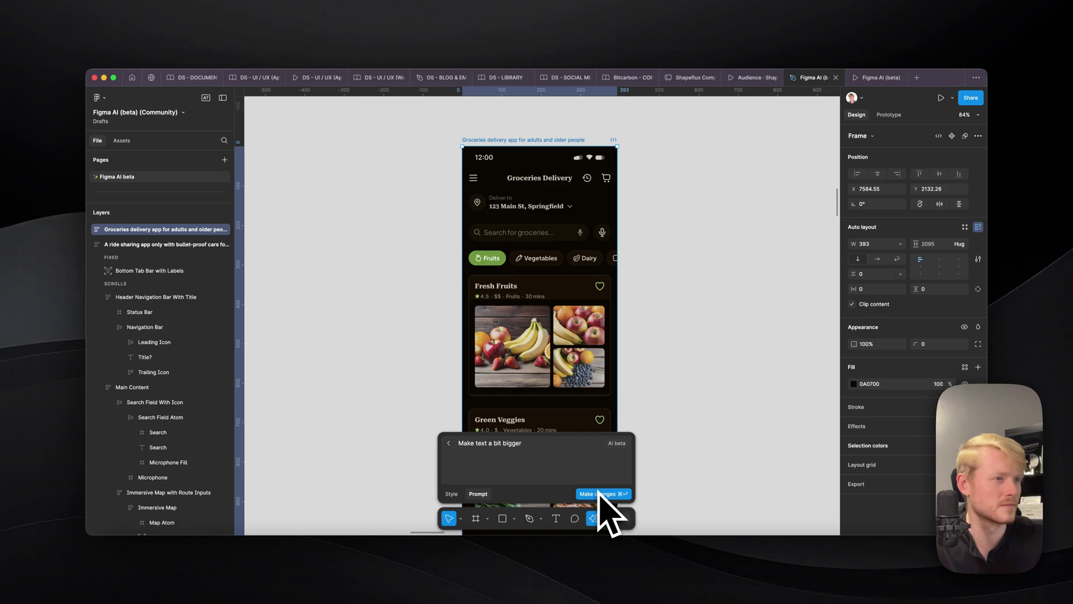
pyautogui.click(599, 493)
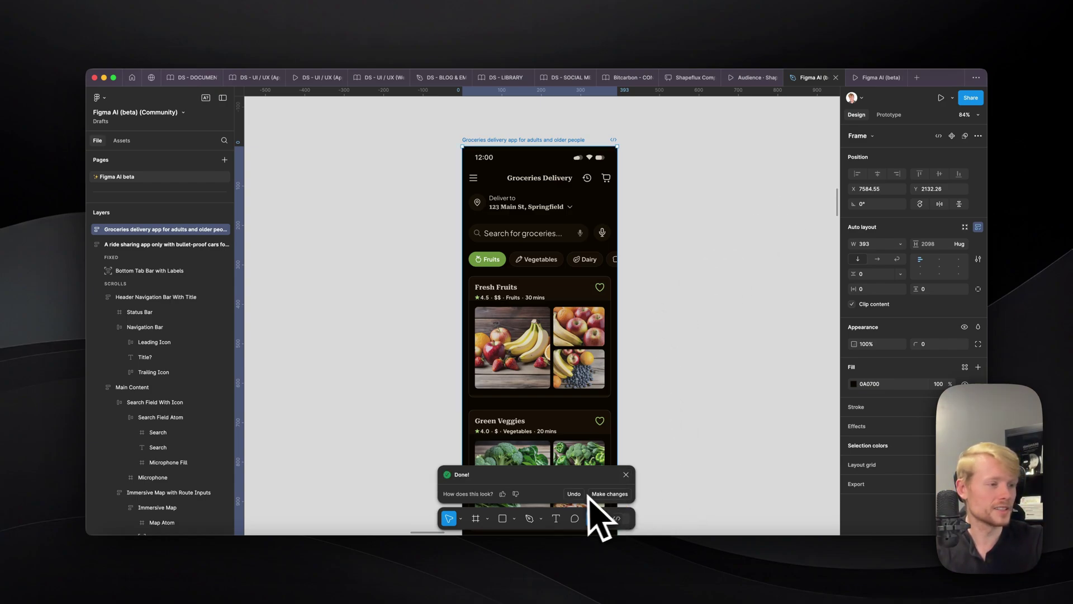
# Dismiss the AI notice, deselect the grocery frame, and show the Secure Ride Sharing prototype.
pyautogui.click(626, 475)
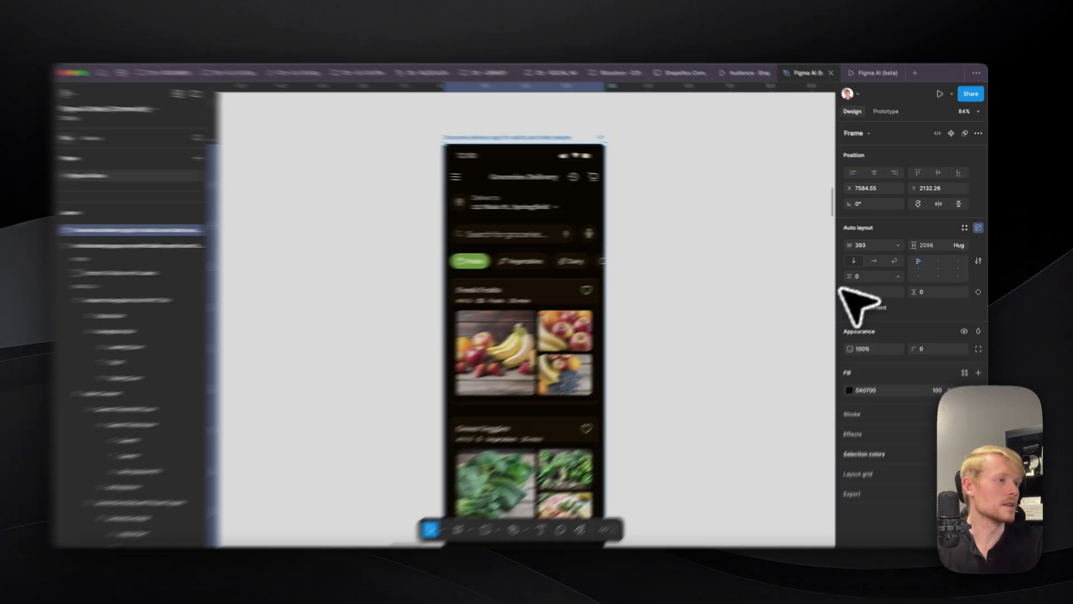
pyautogui.click(808, 329)
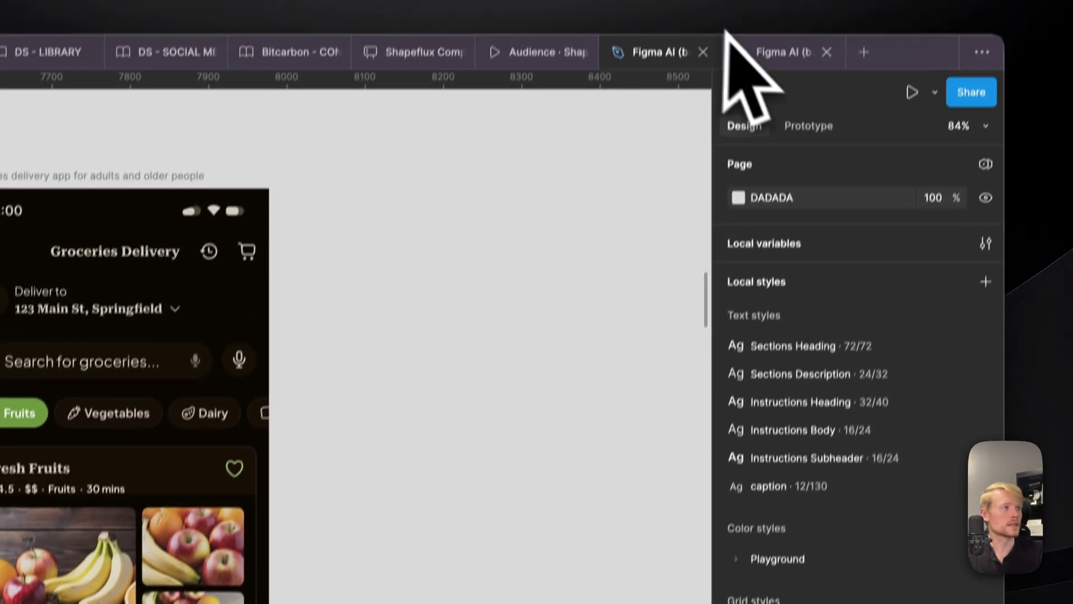
pyautogui.click(763, 51)
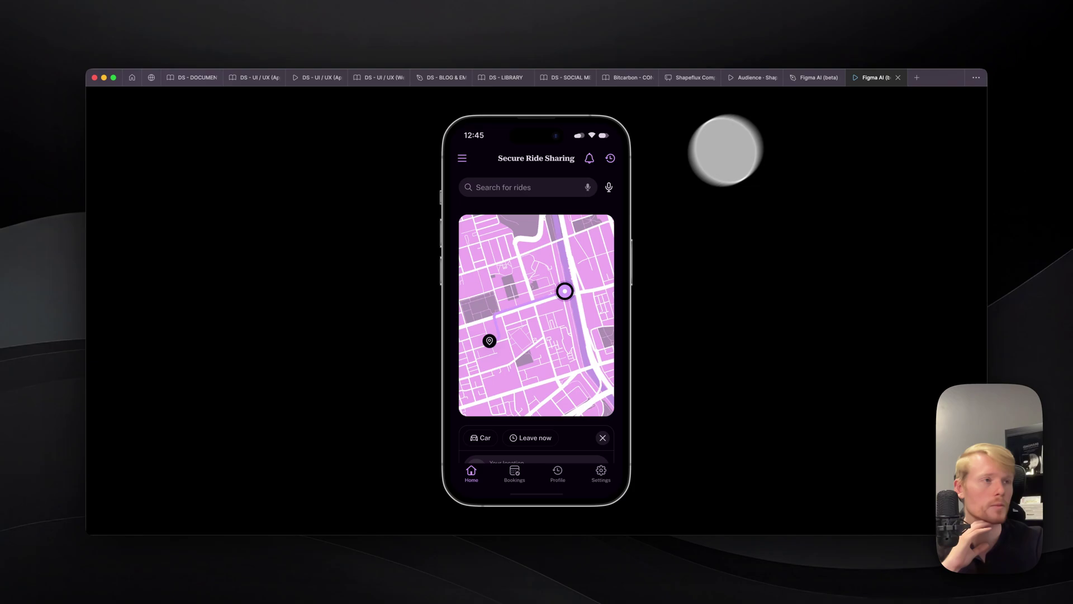
pyautogui.scroll(-5, 567, 316)
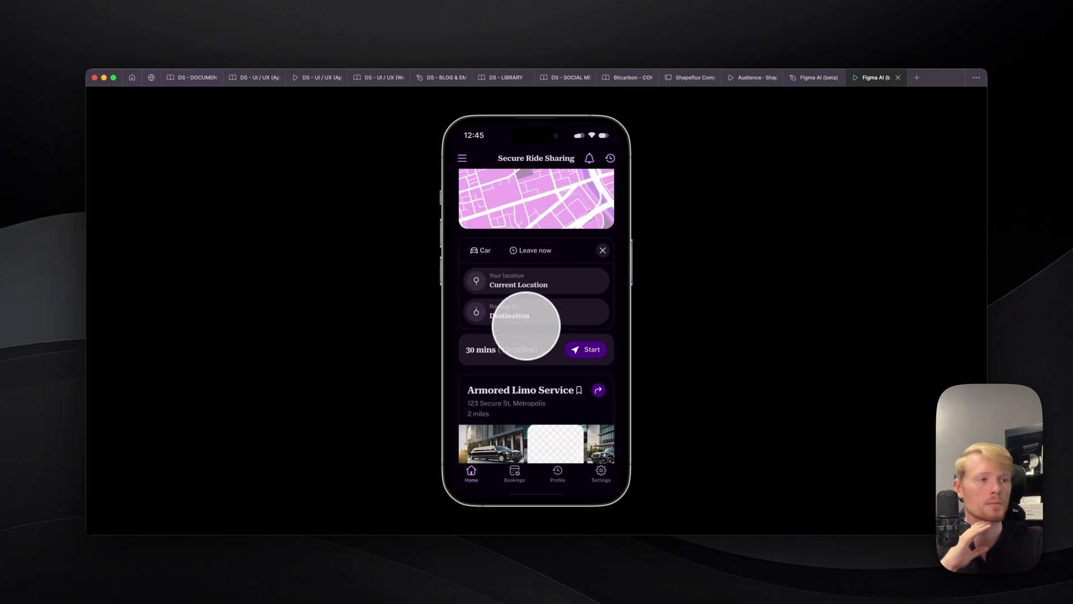
pyautogui.scroll(-3, 533, 329)
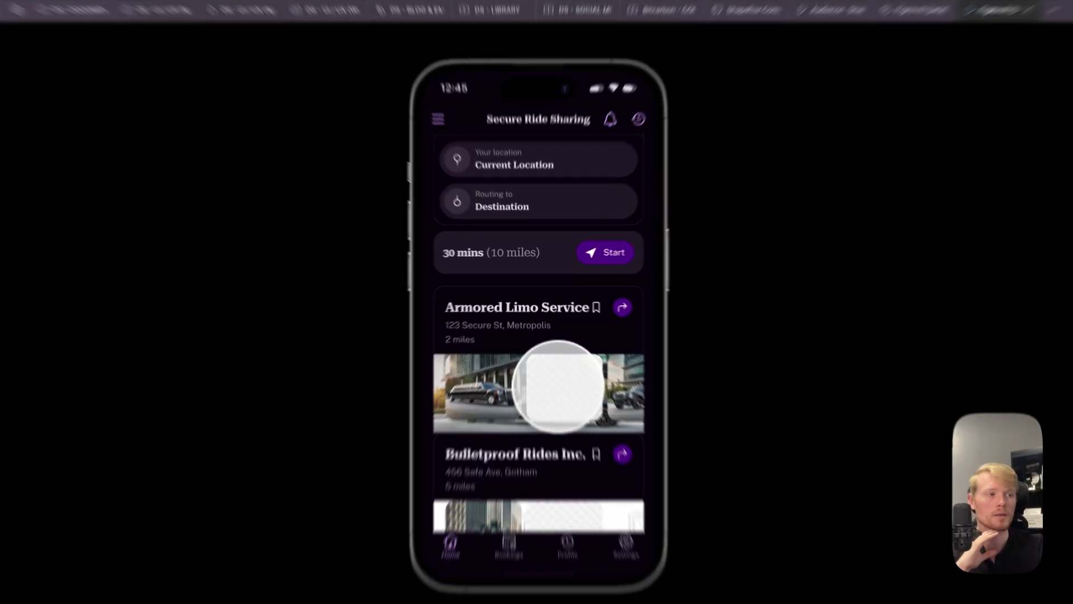
pyautogui.scroll(8, 557, 386)
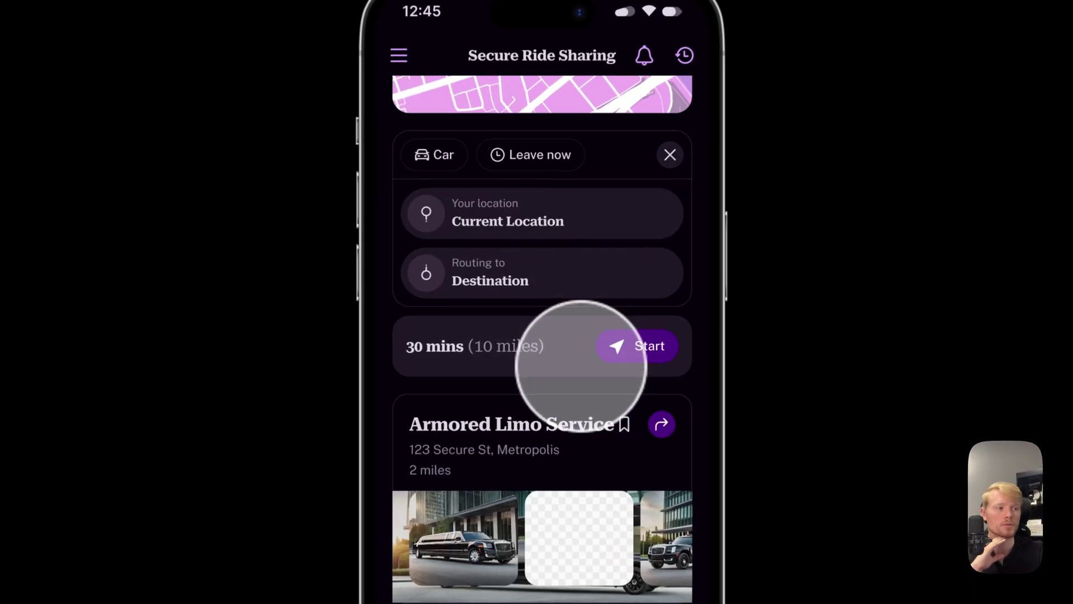